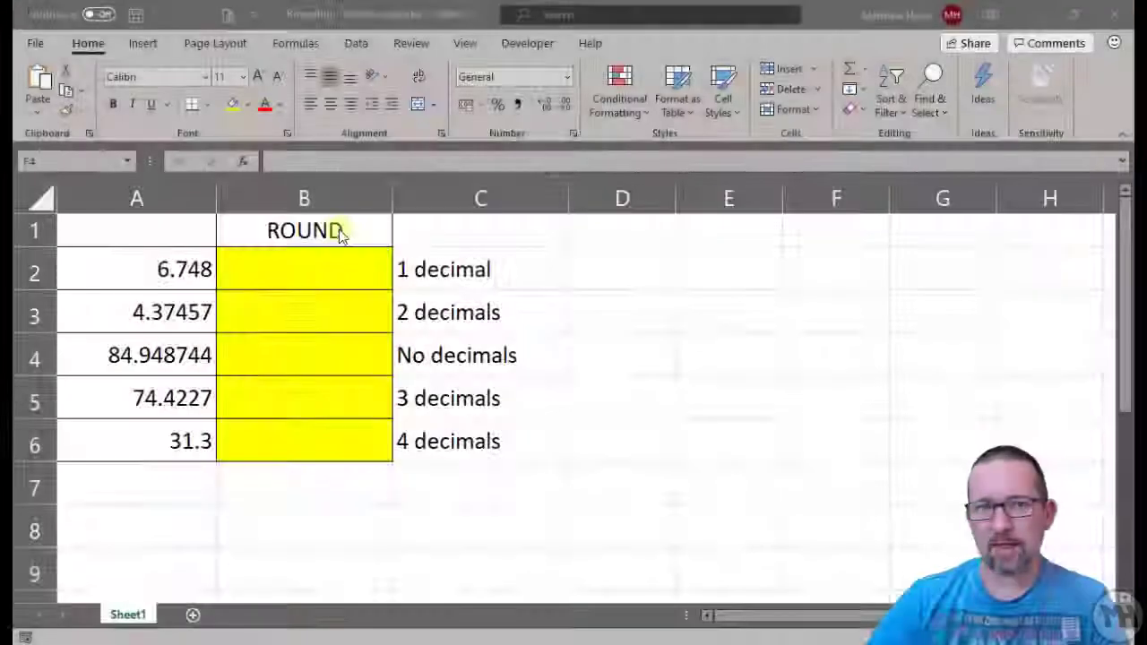
pyautogui.click(345, 231)
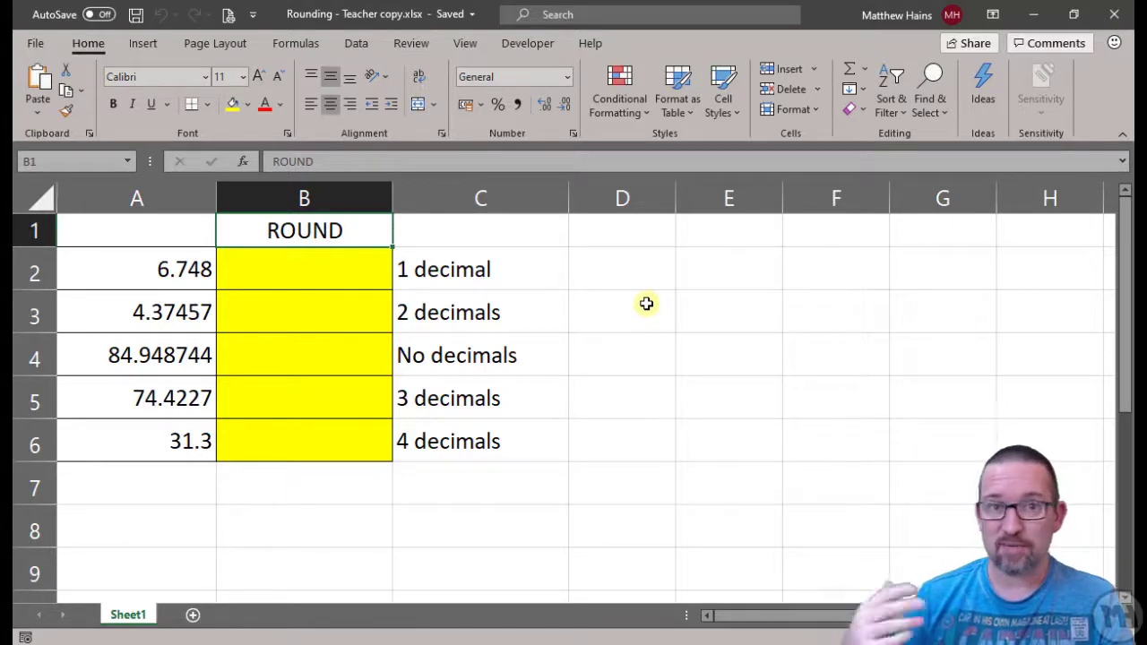
pyautogui.click(297, 260)
pyautogui.click(143, 274)
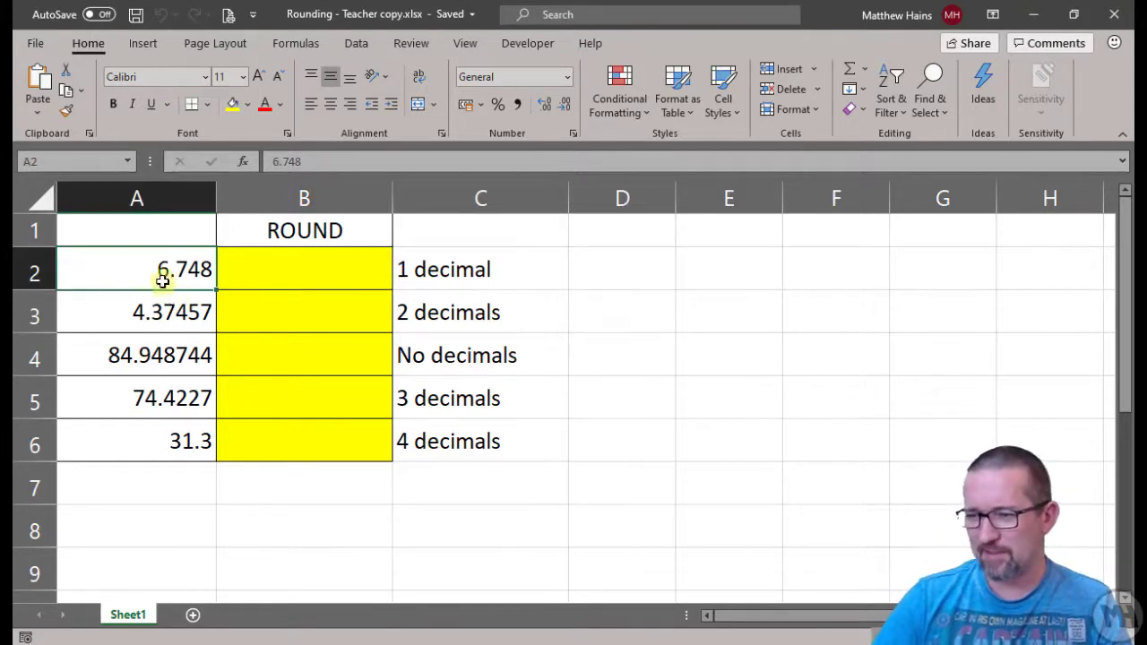
pyautogui.click(341, 278)
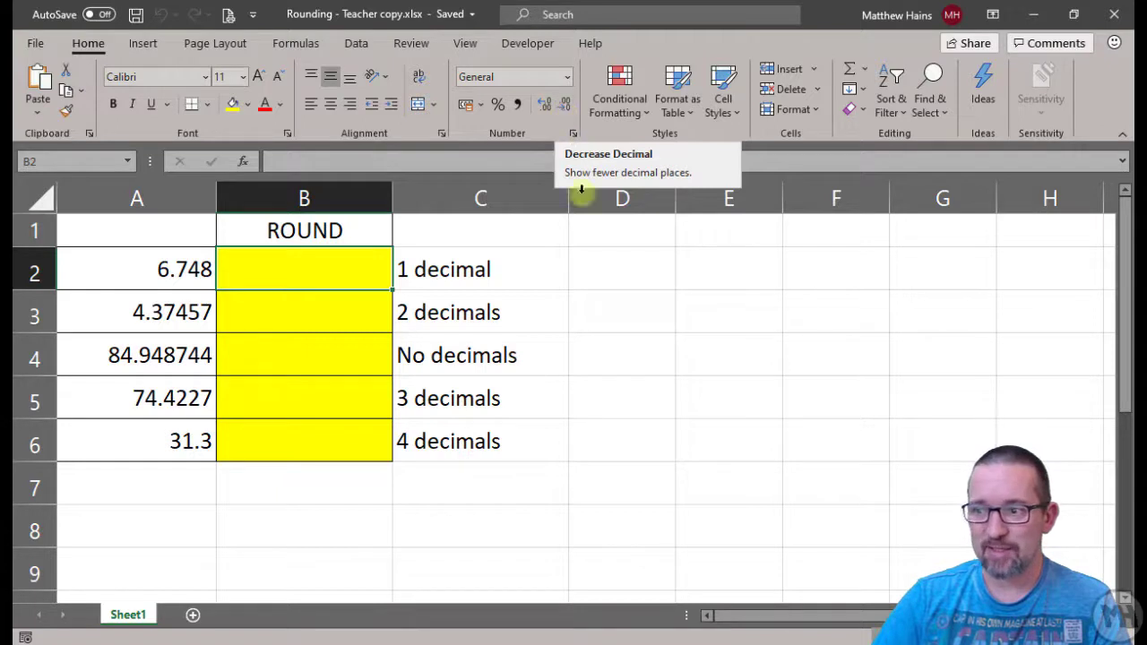
# - Copy the value of cell A2 into B2 and reduce its display to one decimal place
pyautogui.click(164, 269)
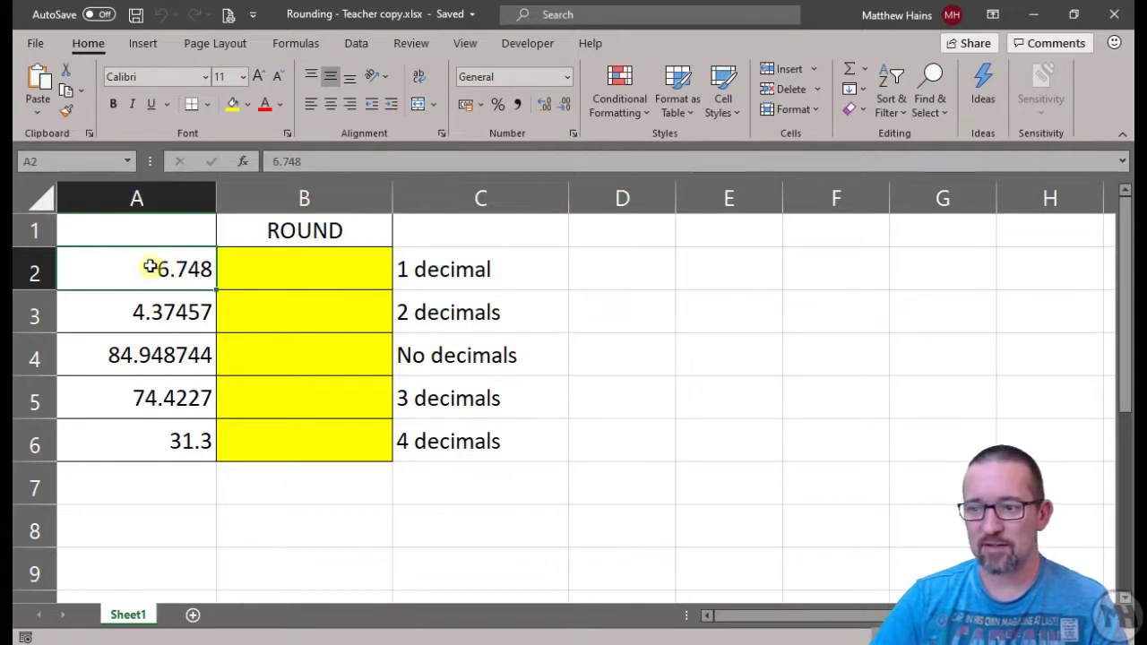
pyautogui.hotkey('ctrl', 'c')
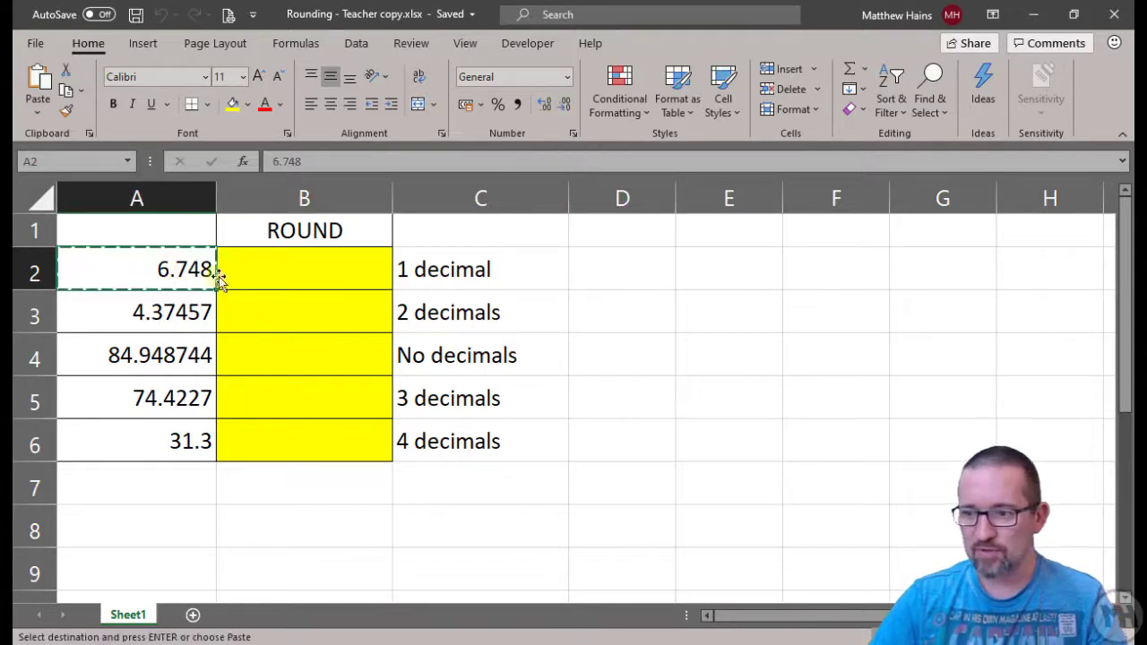
pyautogui.click(266, 269)
pyautogui.hotkey('ctrl', 'v')
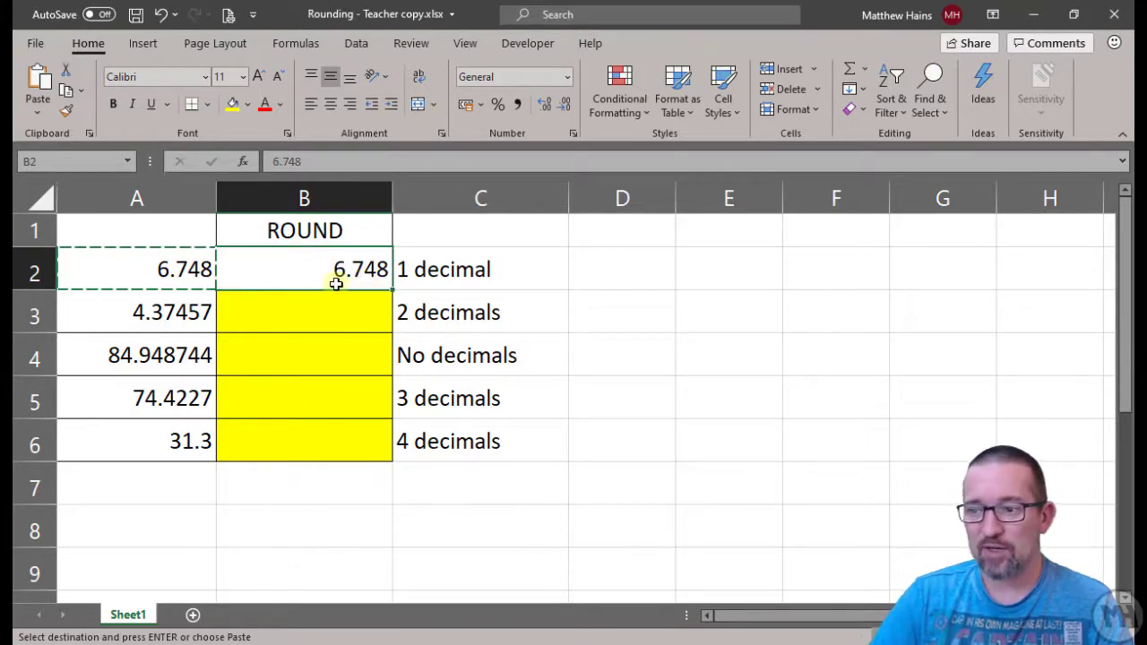
pyautogui.doubleClick(374, 268)
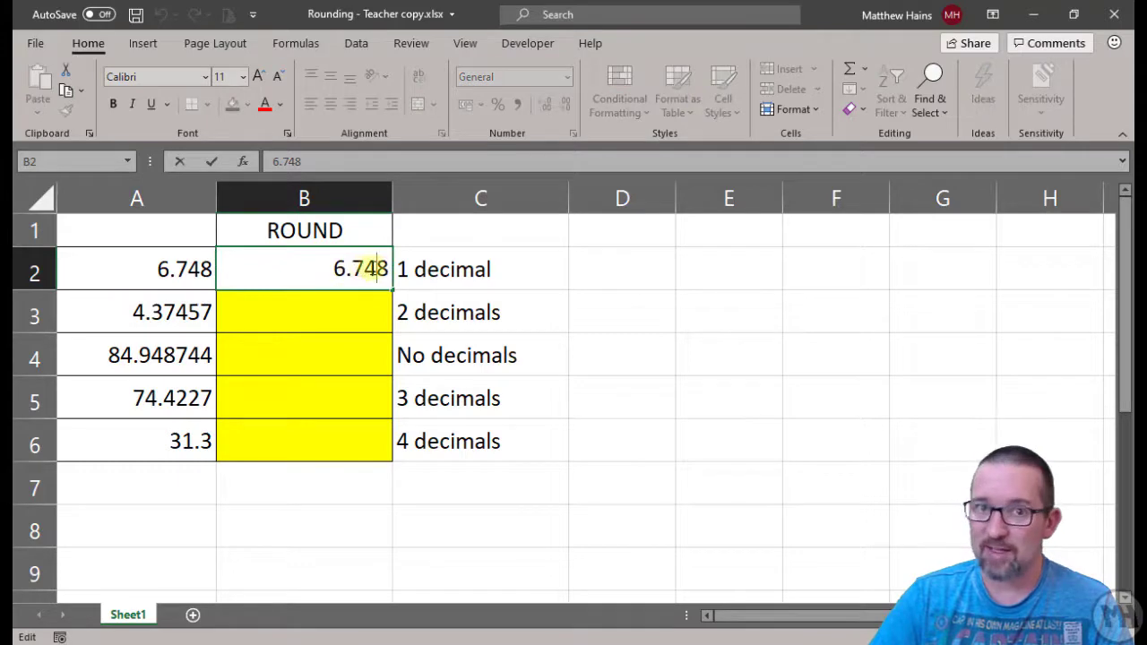
pyautogui.hotkey('ctrl', 'Return')
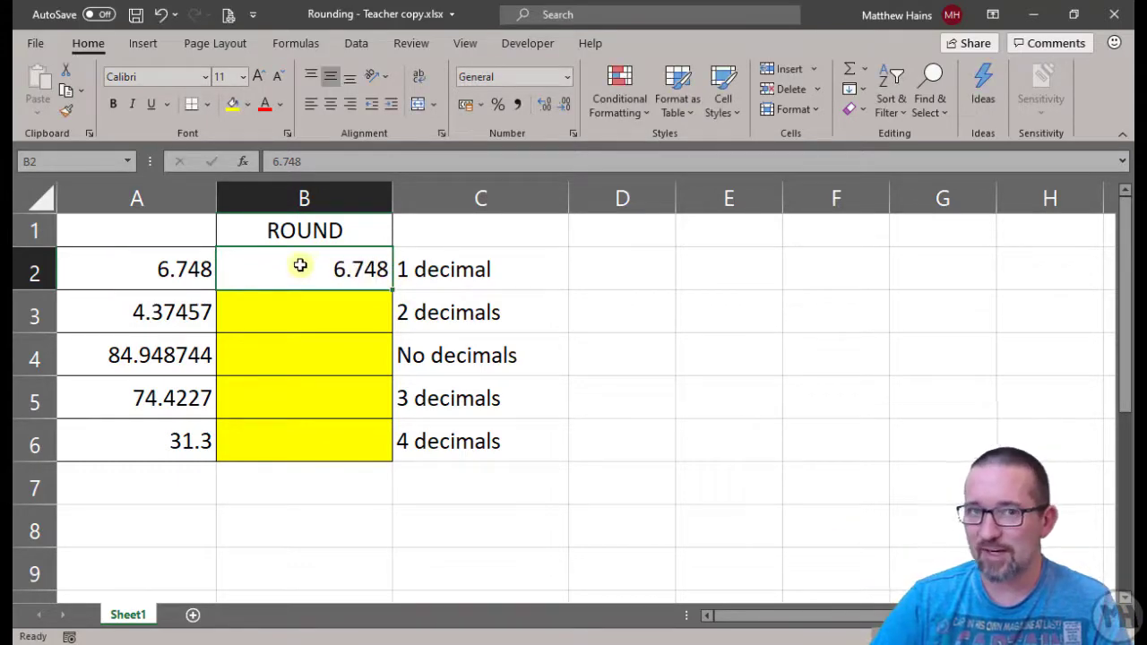
pyautogui.click(563, 111)
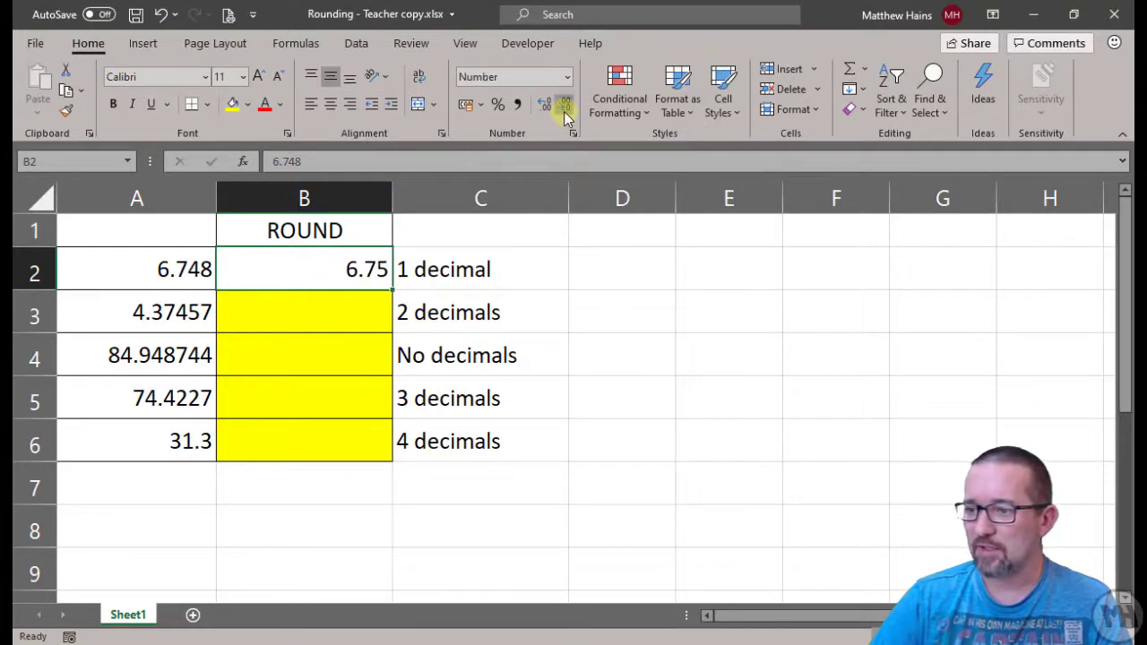
pyautogui.click(563, 111)
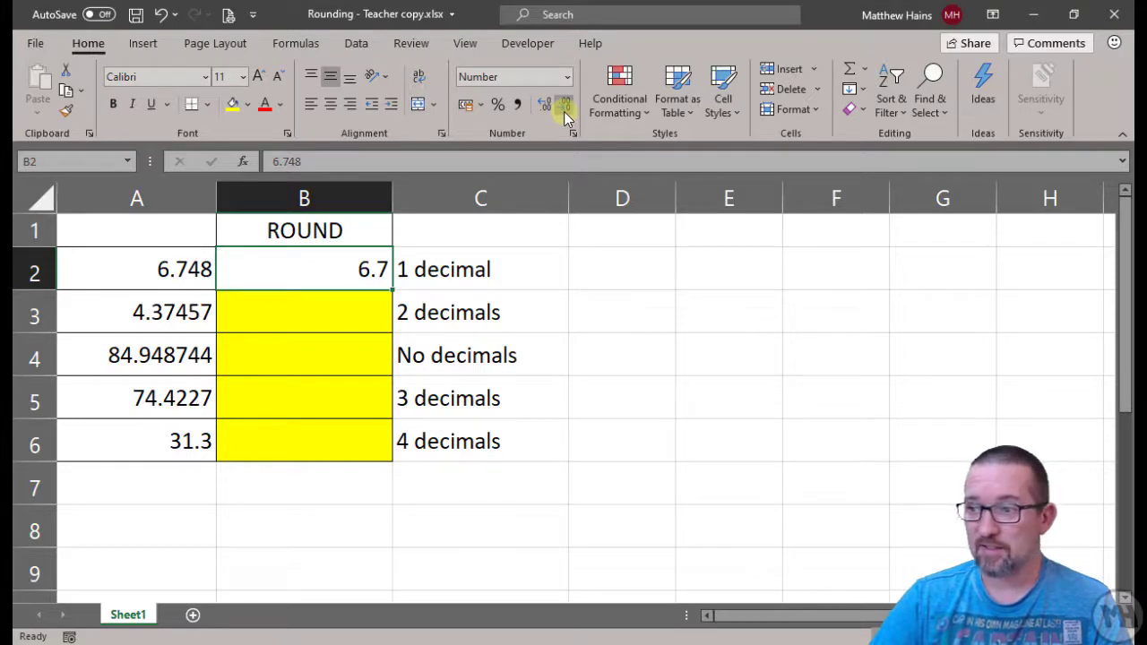
# - Copy the numbers in A3:A6 into B3:B6 of the ROUND column
pyautogui.moveTo(152, 314); pyautogui.dragTo(155, 447)
pyautogui.hotkey('ctrl', 'c')
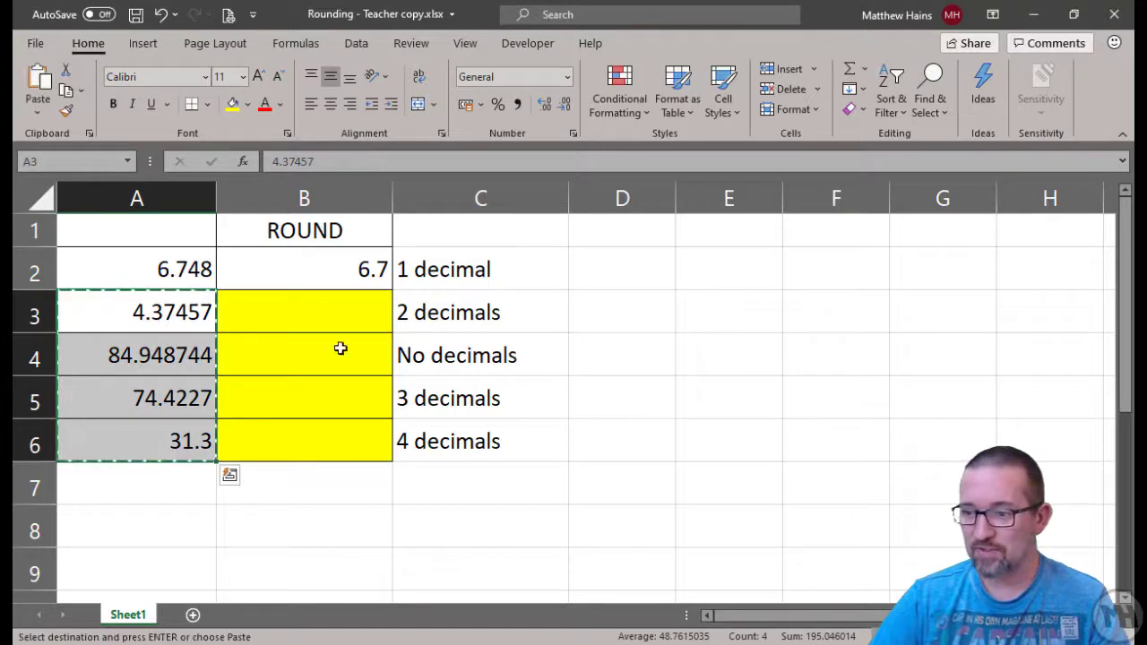
pyautogui.click(341, 310)
pyautogui.hotkey('ctrl', 'v')
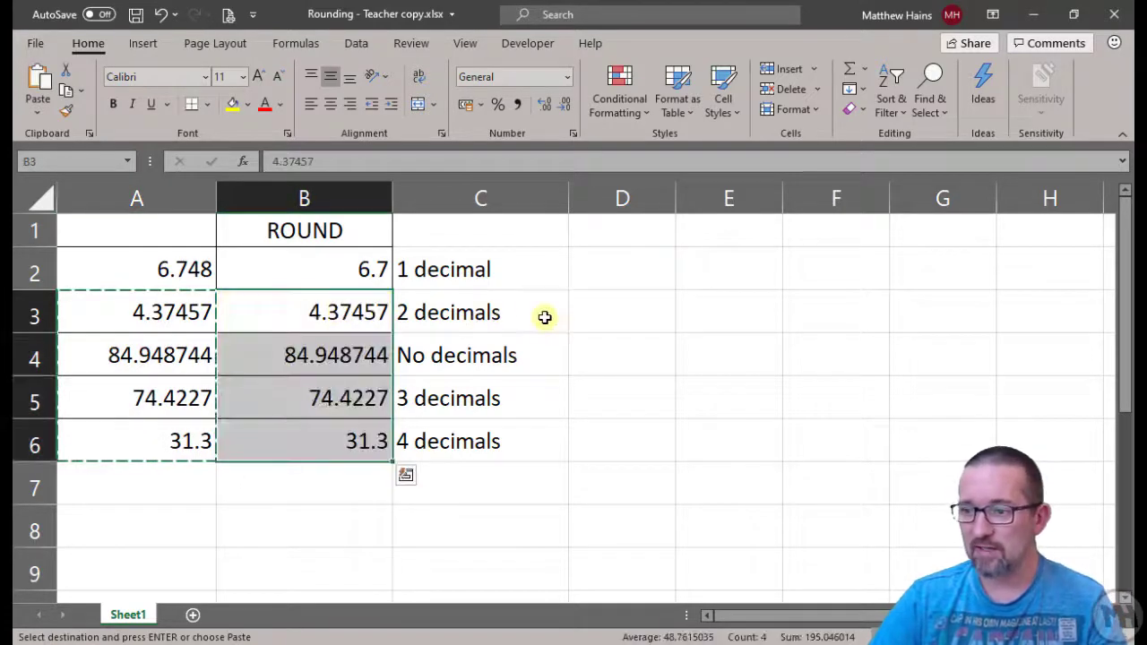
# - Fill cells B2:B6 of the ROUND column with yellow
pyautogui.click(591, 304)
pyautogui.moveTo(300, 268); pyautogui.dragTo(297, 445)
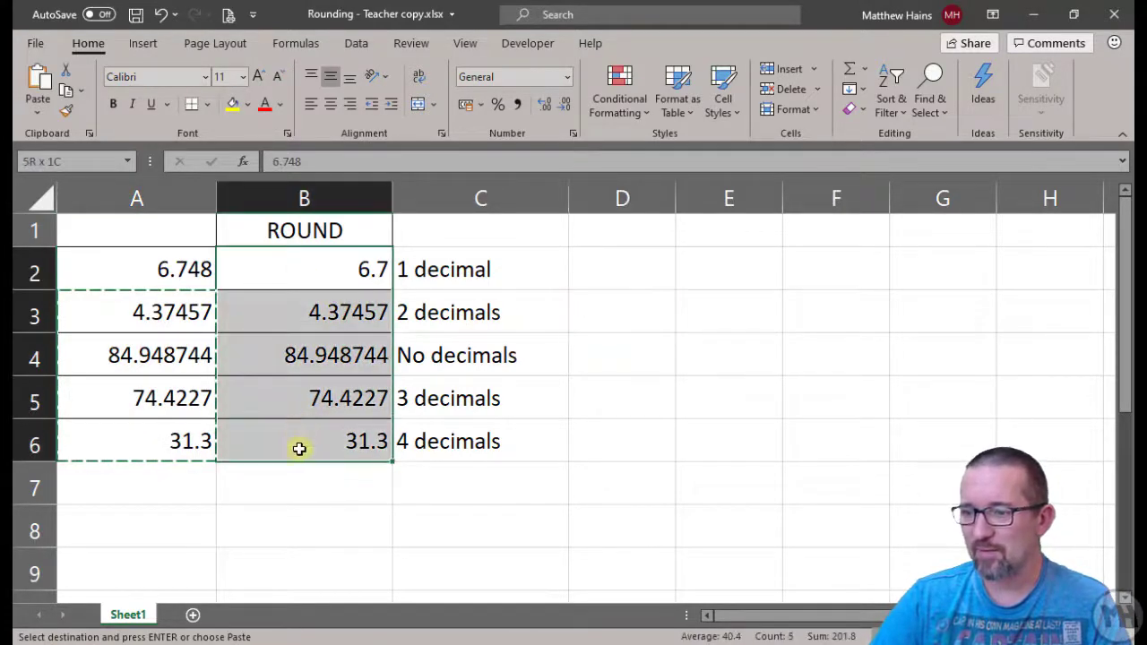
pyautogui.click(232, 103)
pyautogui.click(574, 317)
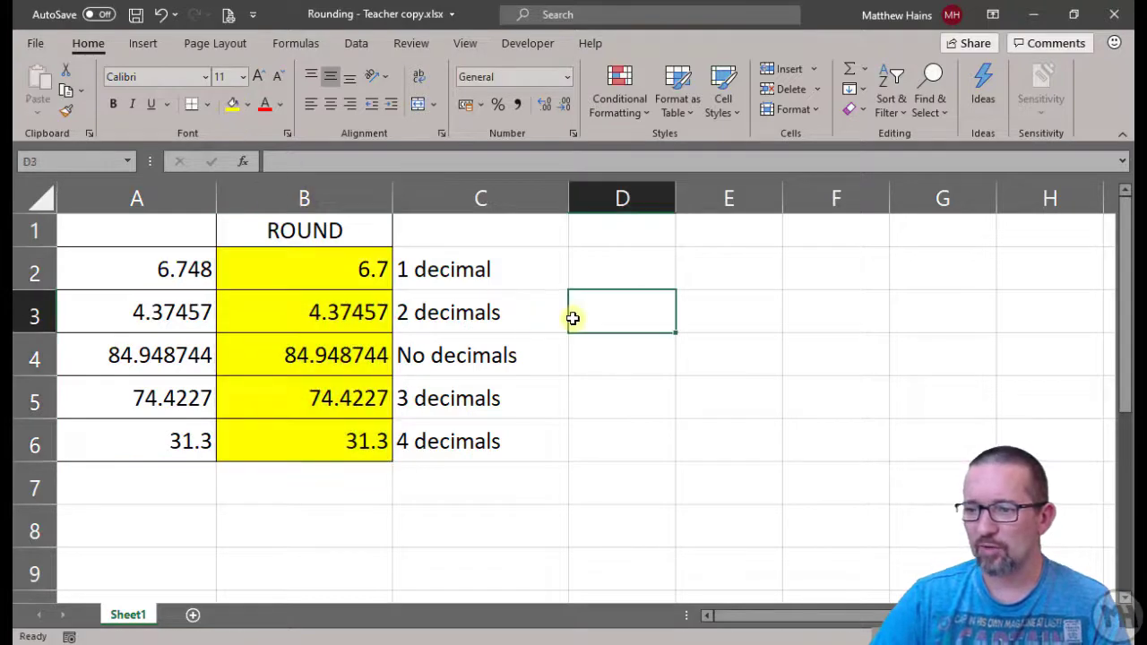
# - Reduce the displayed decimals of cell B3 to two decimal places
pyautogui.click(297, 310)
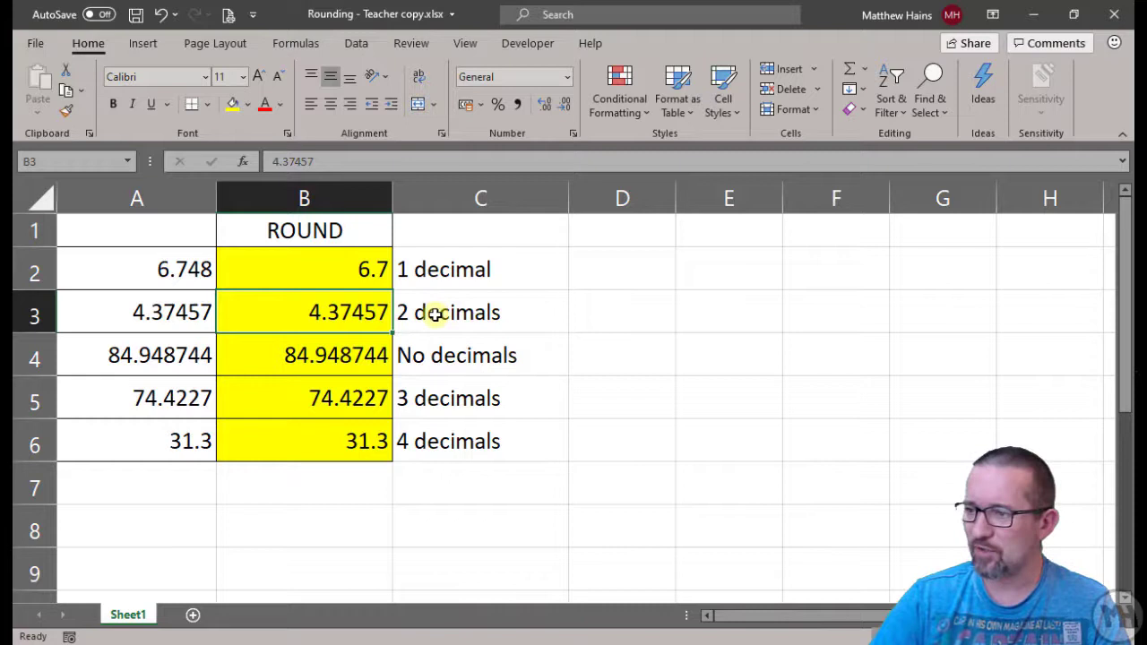
pyautogui.click(565, 105)
pyautogui.click(566, 105)
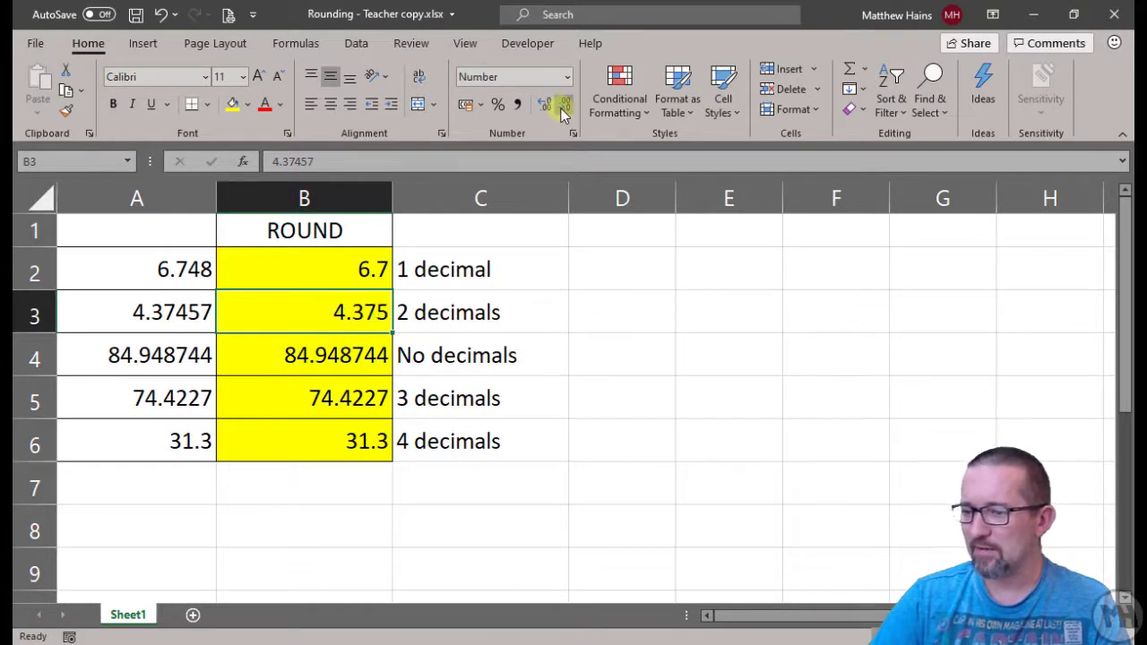
pyautogui.click(565, 105)
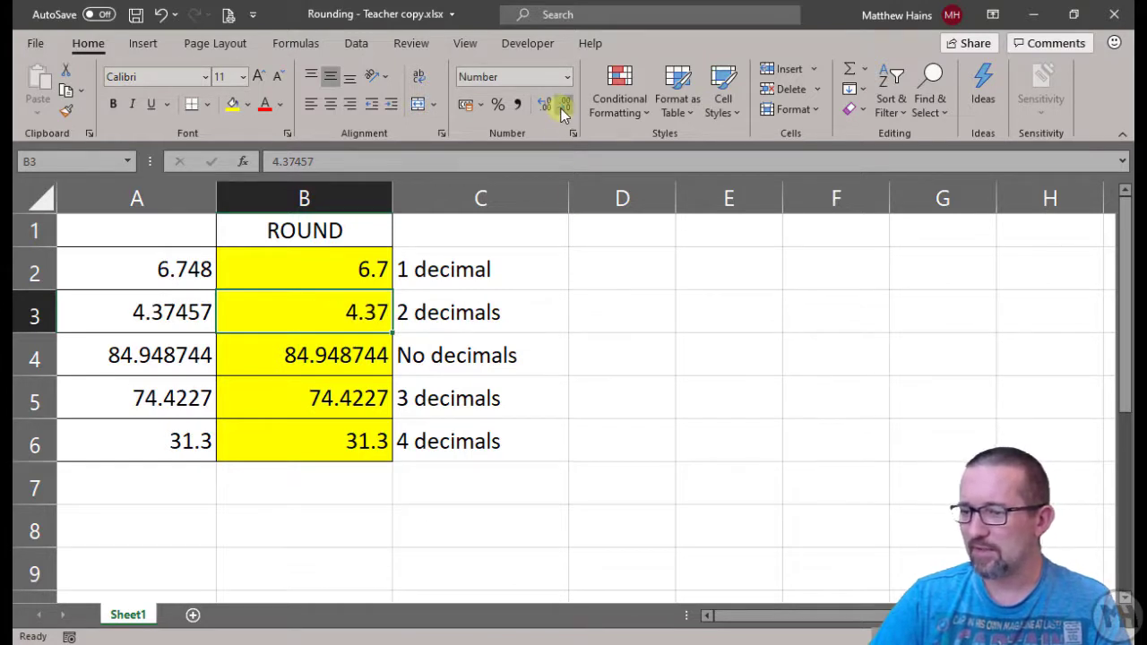
# - Reduce the displayed decimals of cell B4 until it shows a whole number
pyautogui.click(341, 358)
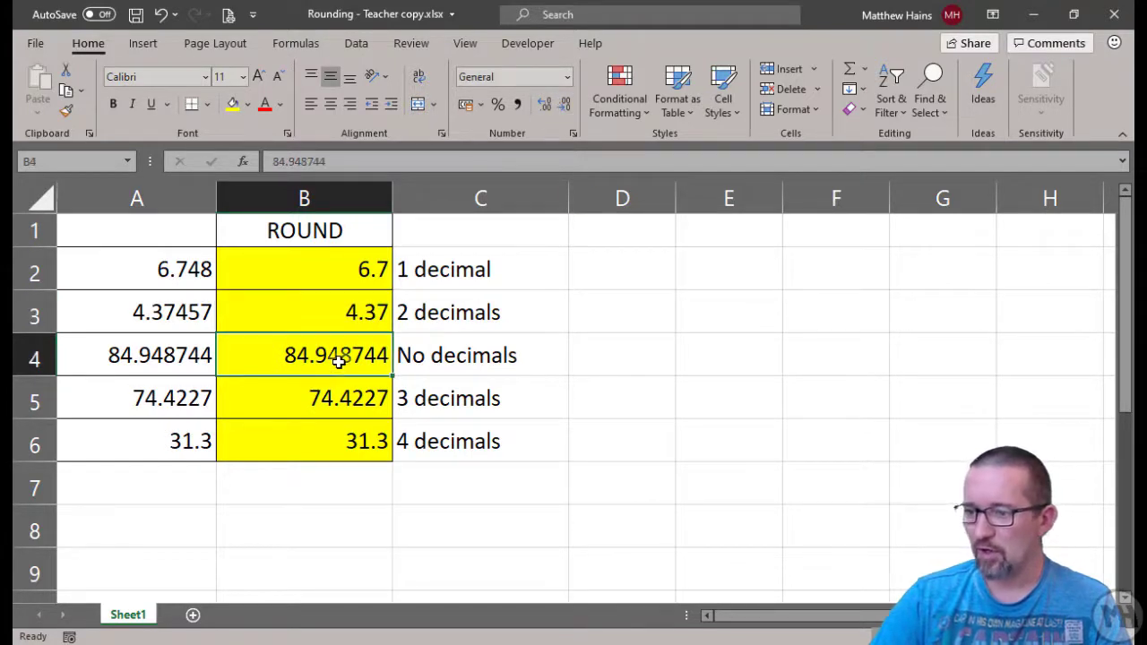
pyautogui.click(571, 111)
pyautogui.click(571, 111)
pyautogui.click(571, 111)
pyautogui.click(571, 111)
pyautogui.click(571, 111)
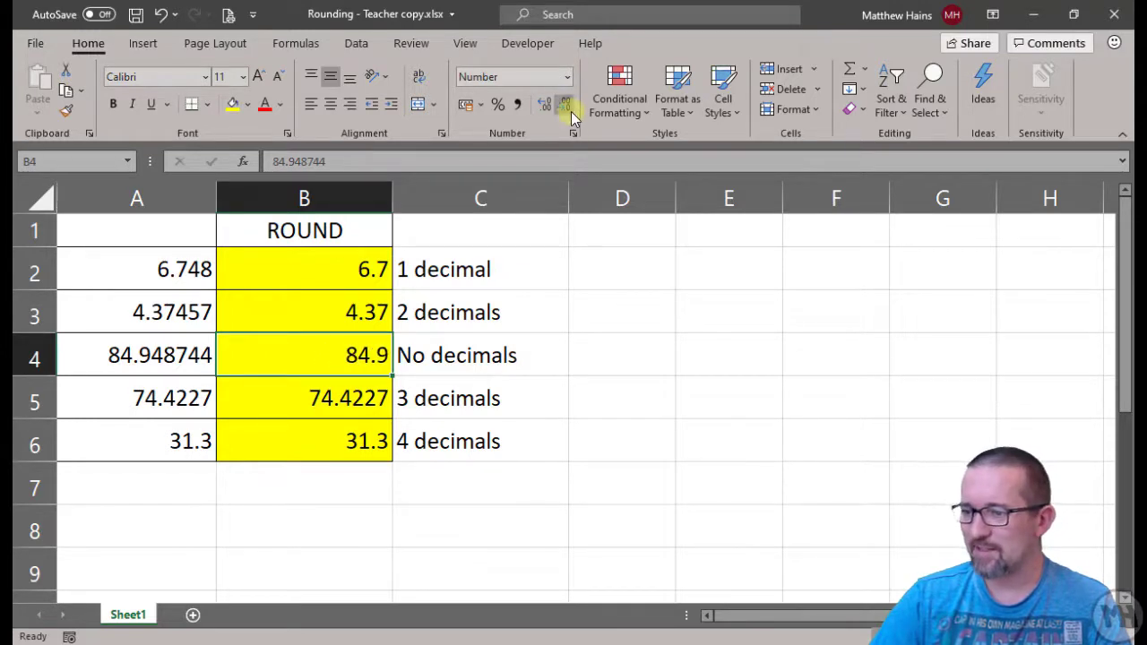
pyautogui.click(570, 111)
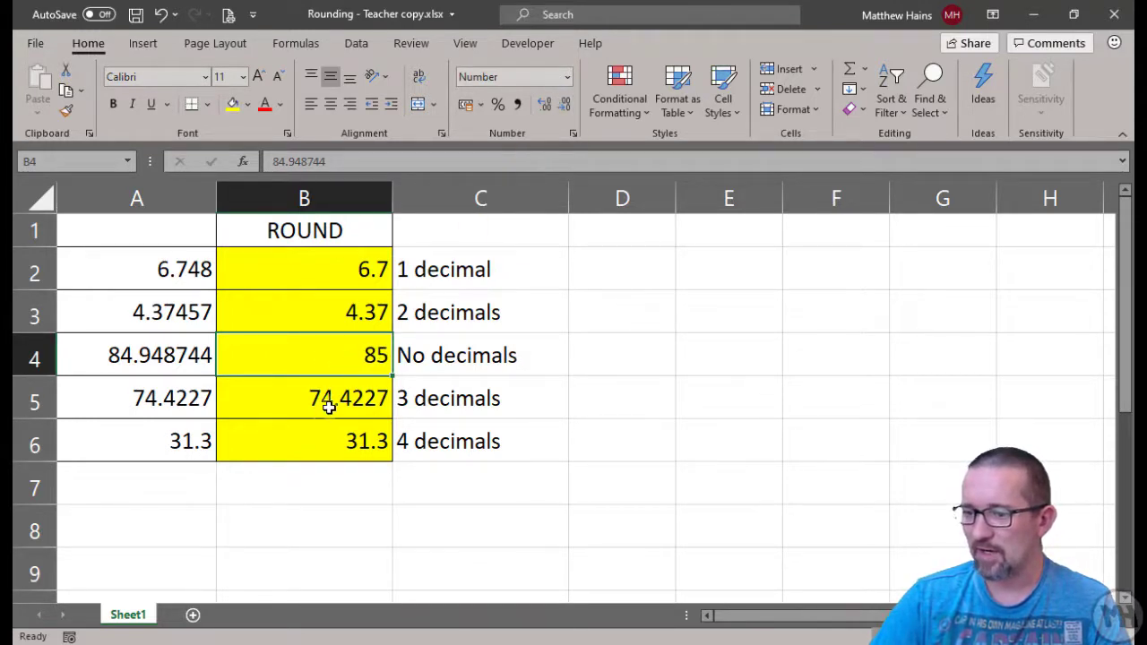
# - Format cell B5 to show three decimal places
pyautogui.click(329, 406)
pyautogui.click(564, 107)
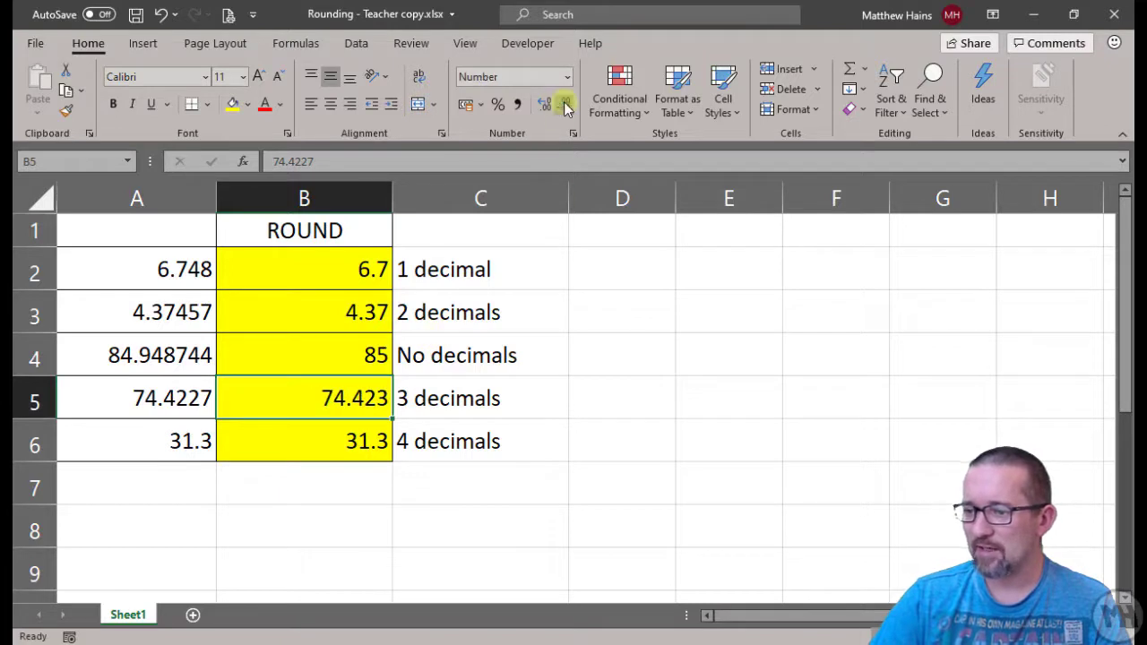
pyautogui.click(564, 108)
pyautogui.click(544, 105)
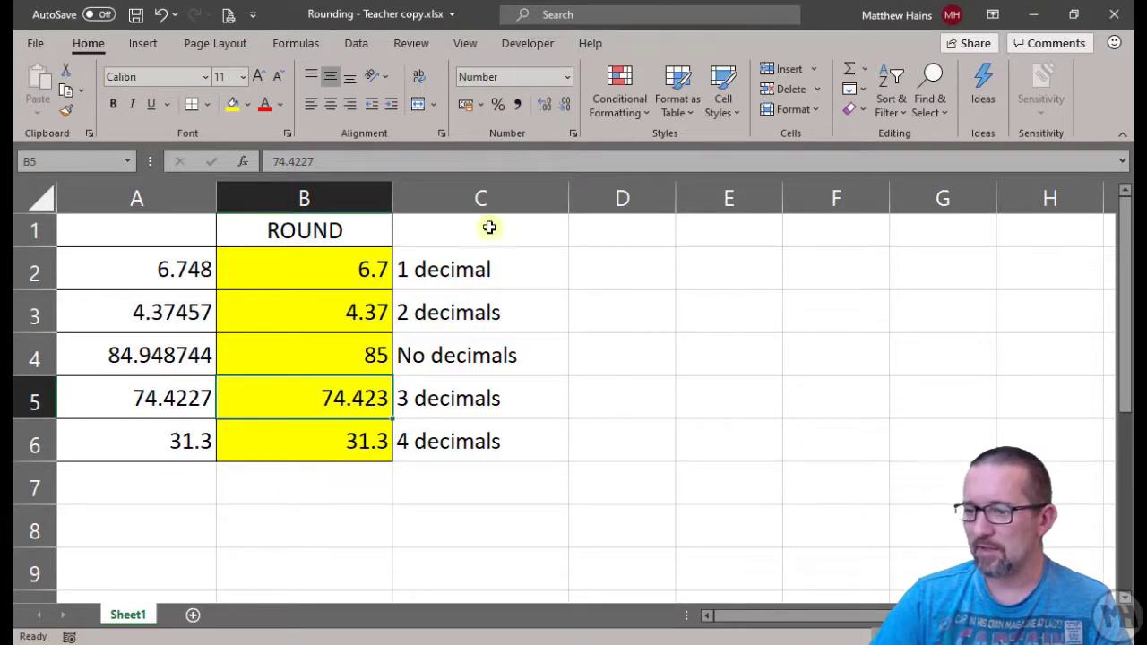
# - Increase the displayed decimals of cell B6 to four decimal places
pyautogui.click(356, 445)
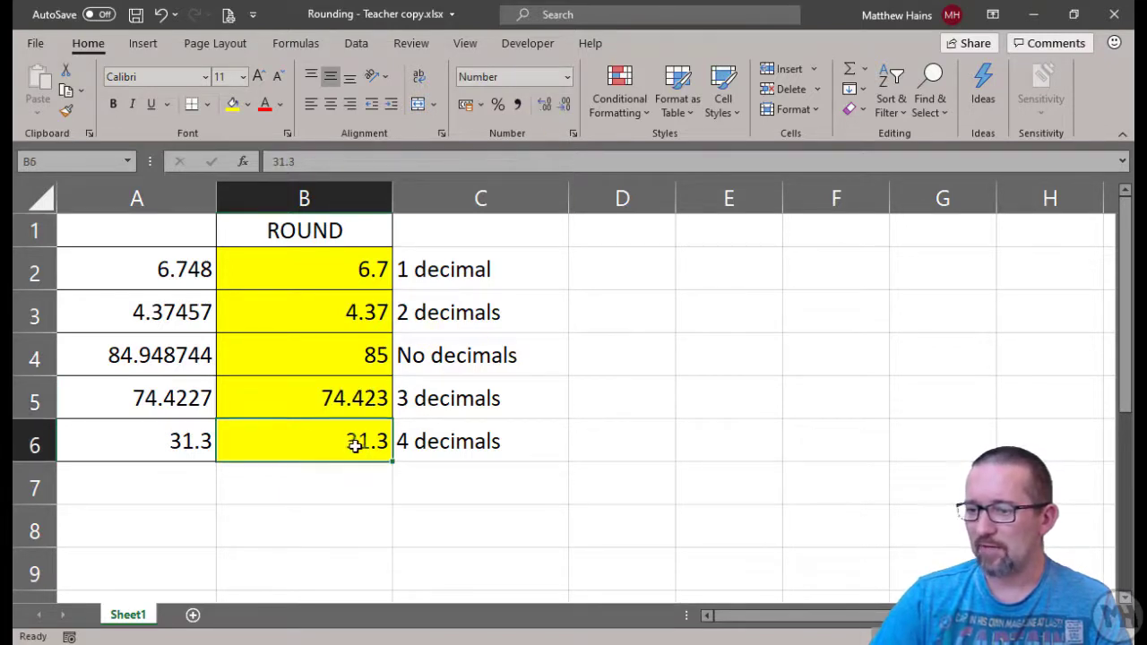
pyautogui.click(543, 111)
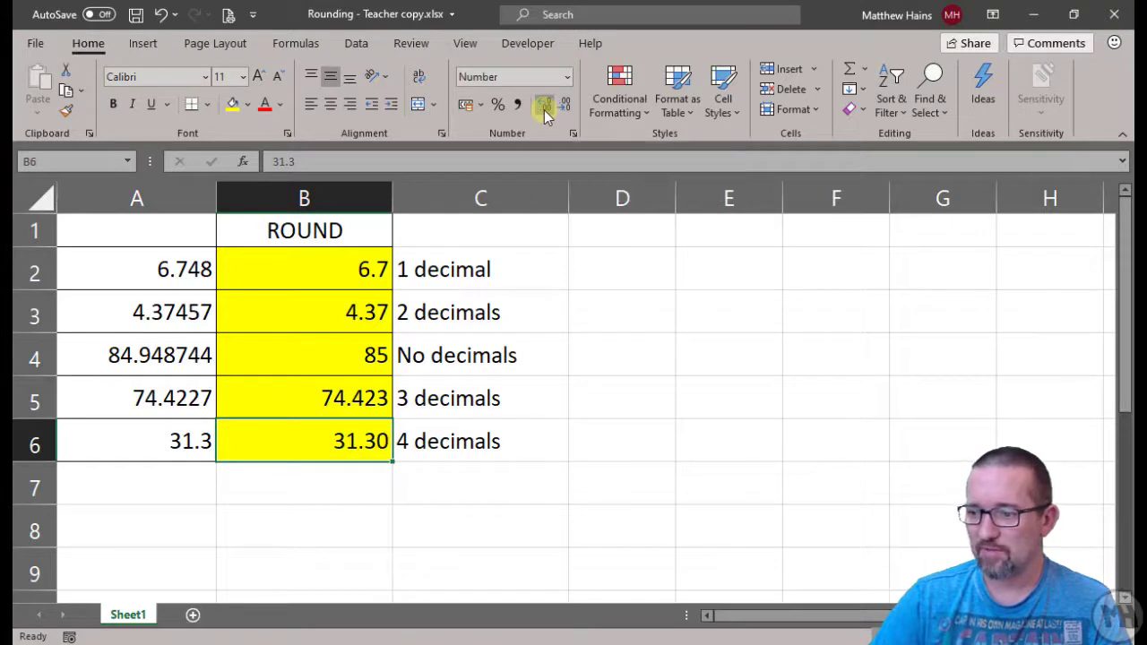
pyautogui.click(544, 110)
pyautogui.click(543, 110)
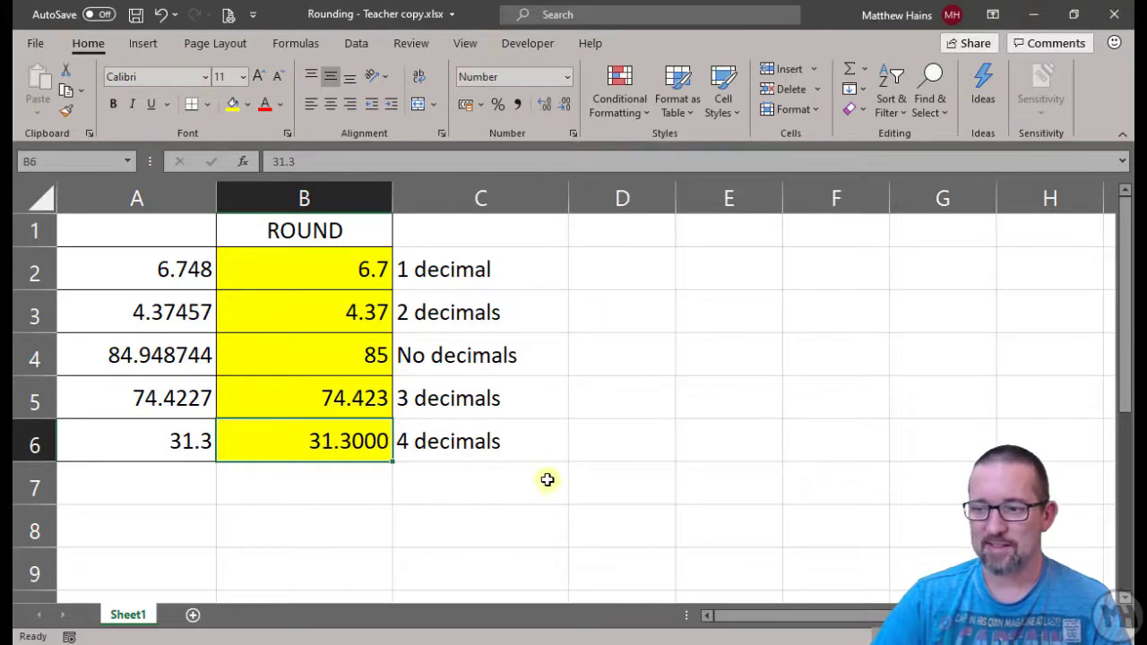
pyautogui.click(583, 439)
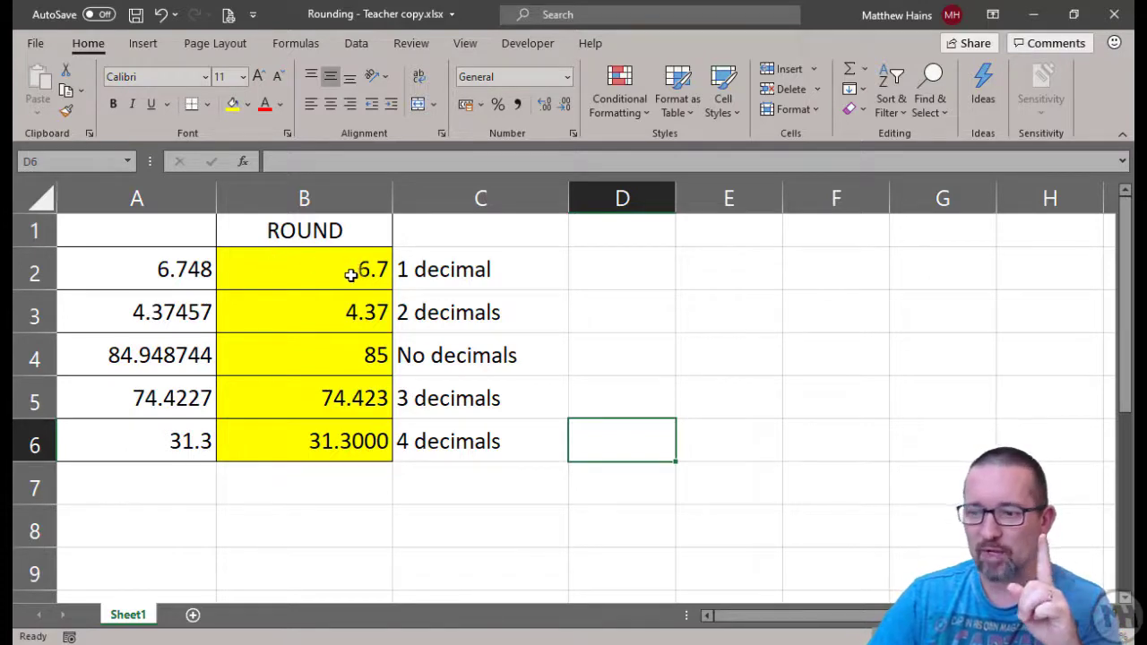
# - Change the number in cell A2 to 6.758
pyautogui.click(152, 265)
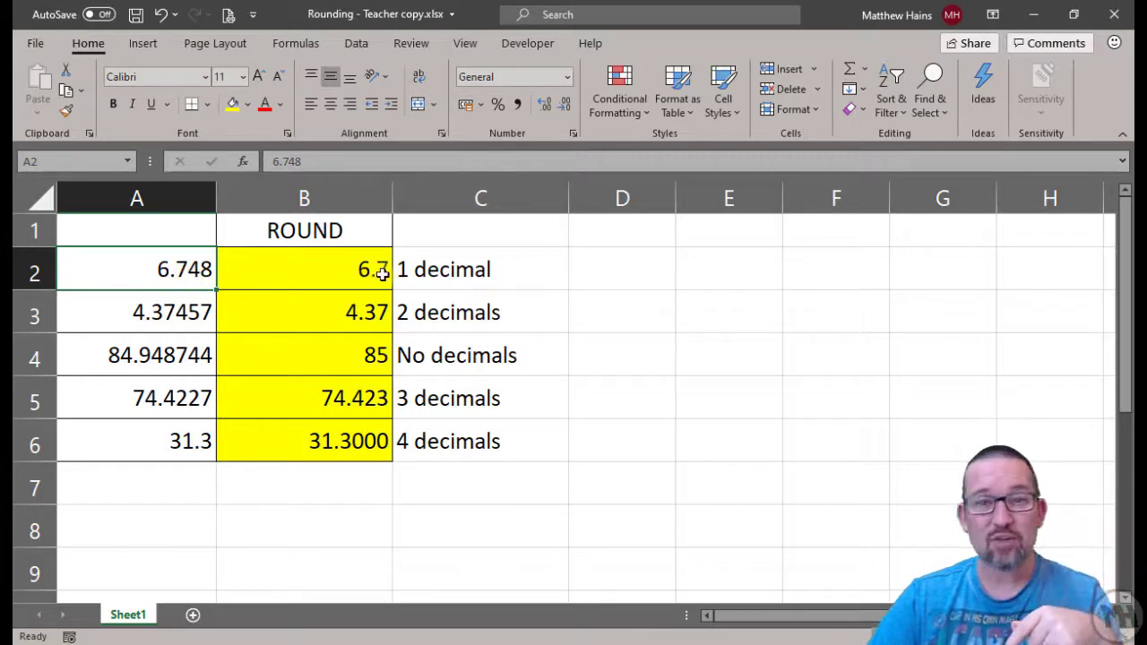
pyautogui.doubleClick(197, 269)
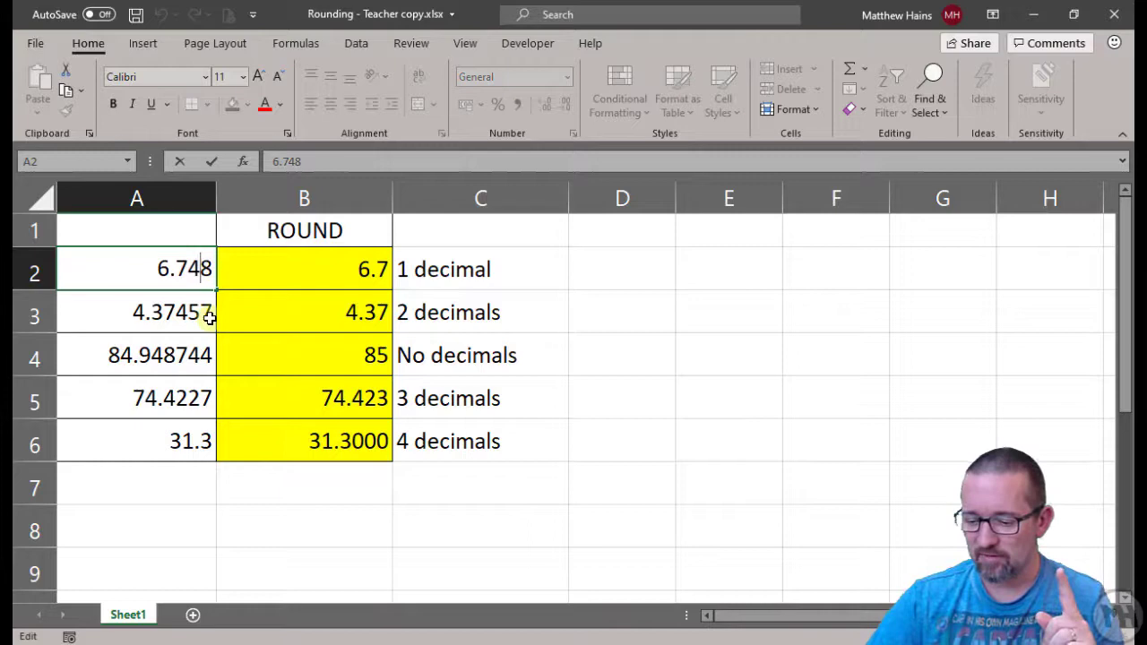
pyautogui.press('Delete')
pyautogui.write('5')
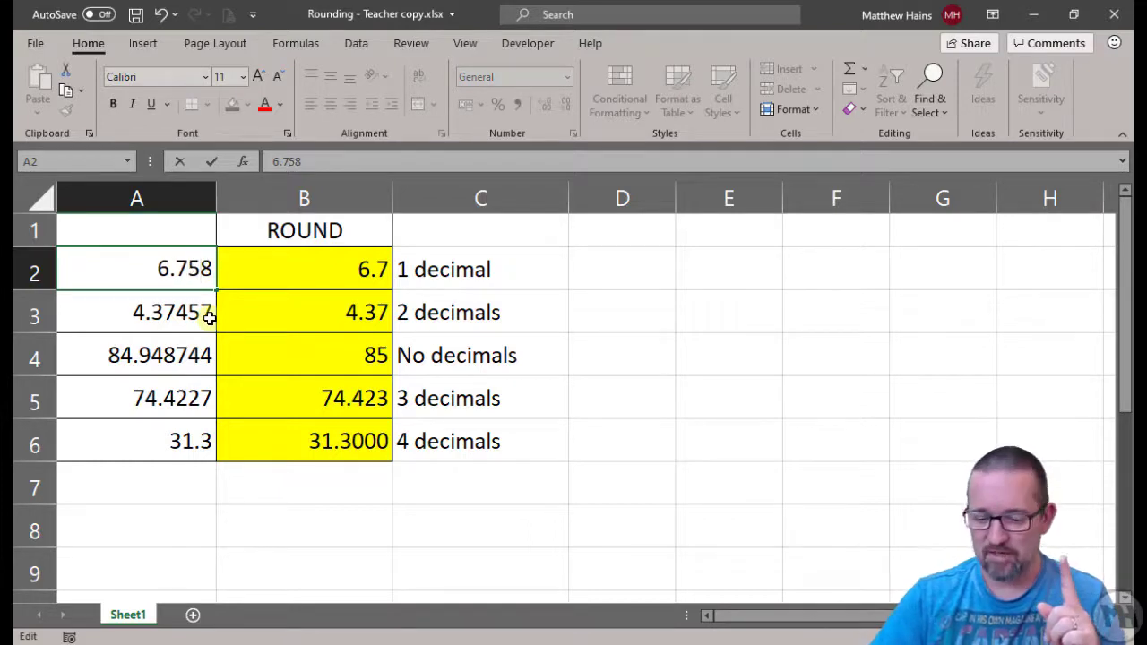
pyautogui.press('Return')
# - Copy the changed value of A2 into B2 and reduce its display to one decimal place
pyautogui.press('Up')
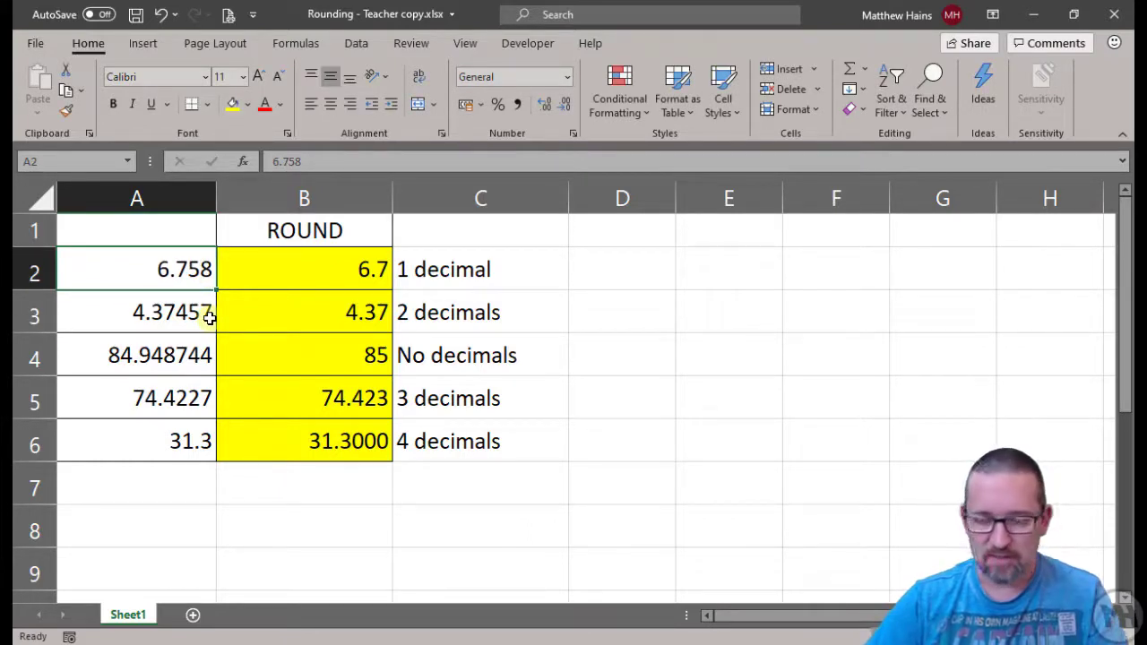
pyautogui.hotkey('ctrl', 'c')
pyautogui.press('Right')
pyautogui.hotkey('ctrl', 'v')
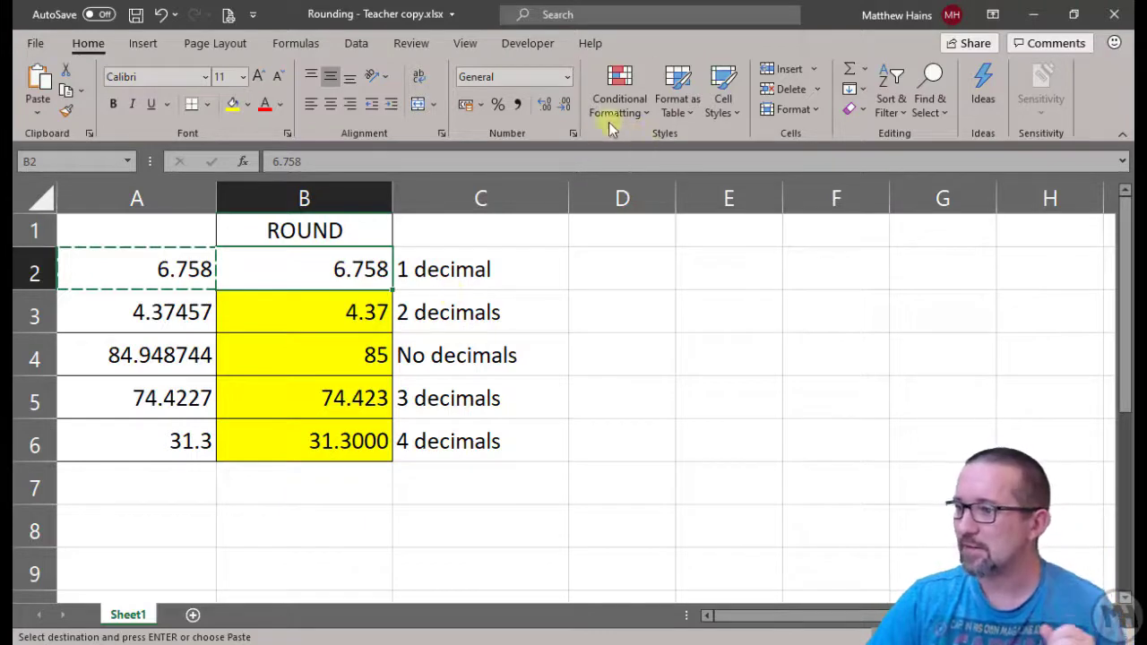
pyautogui.click(564, 106)
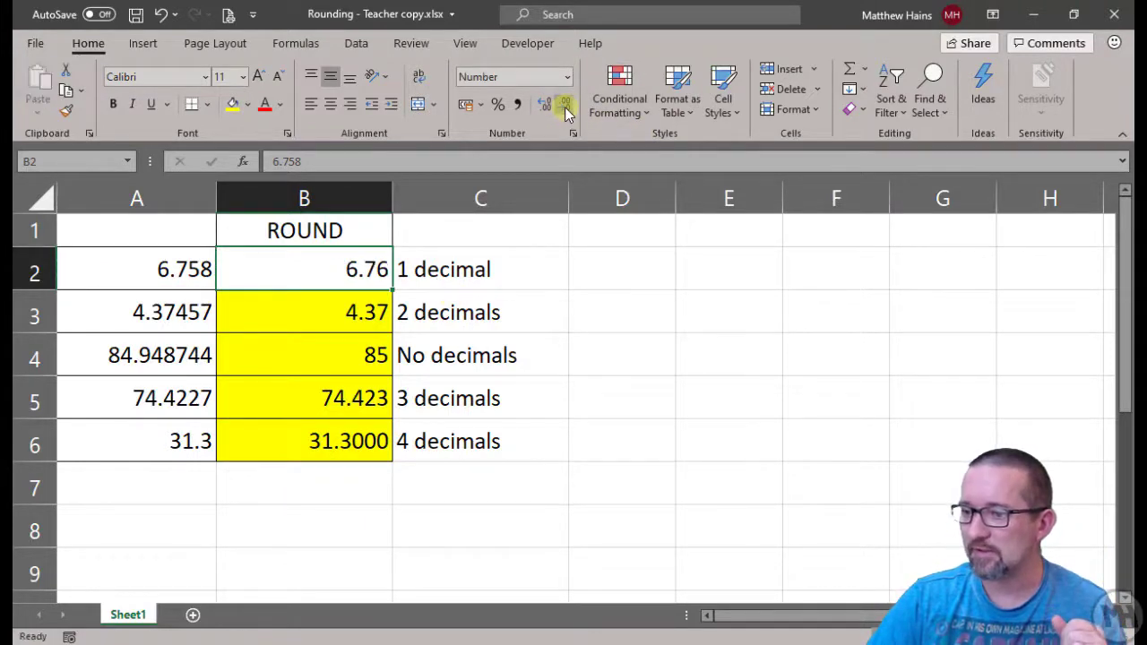
pyautogui.click(565, 106)
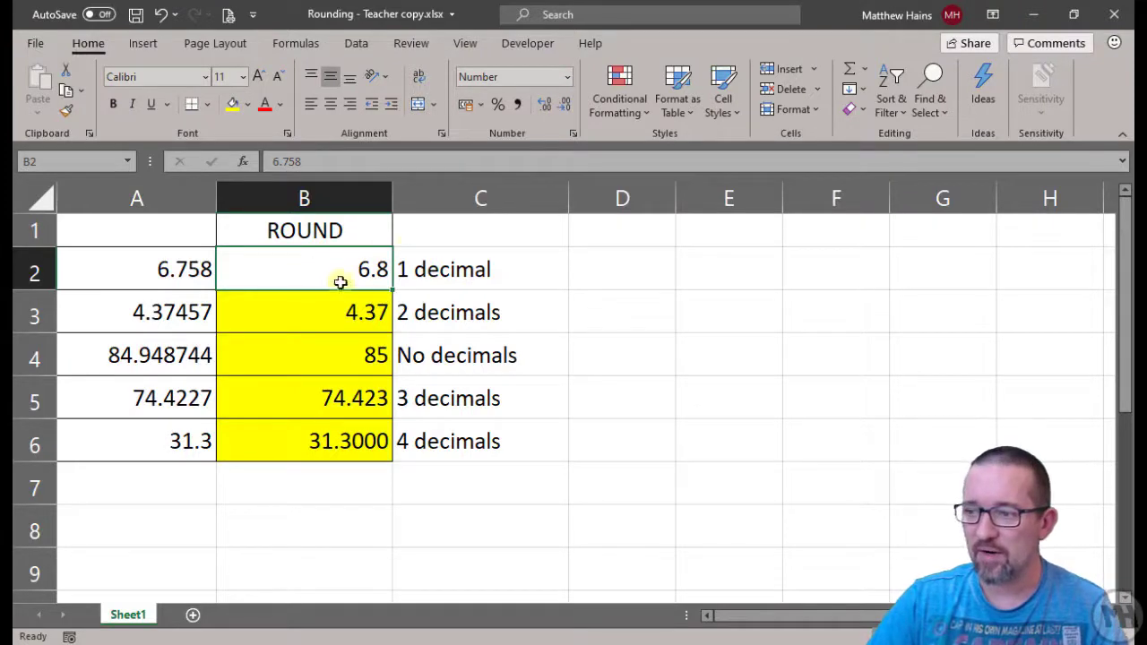
pyautogui.click(543, 107)
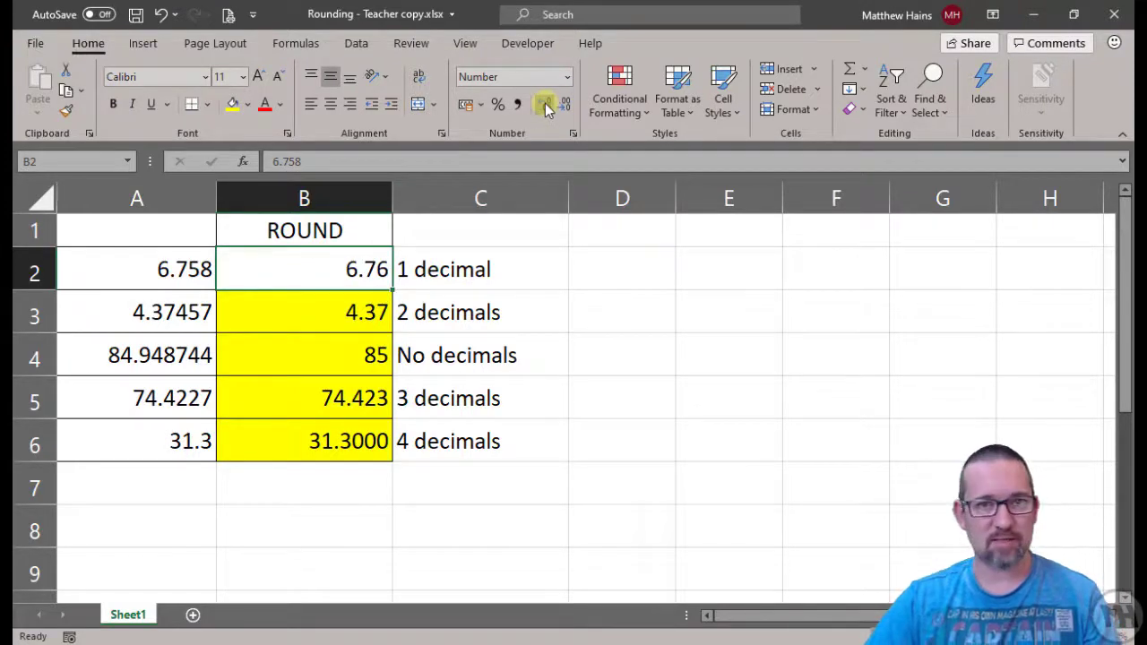
pyautogui.click(564, 106)
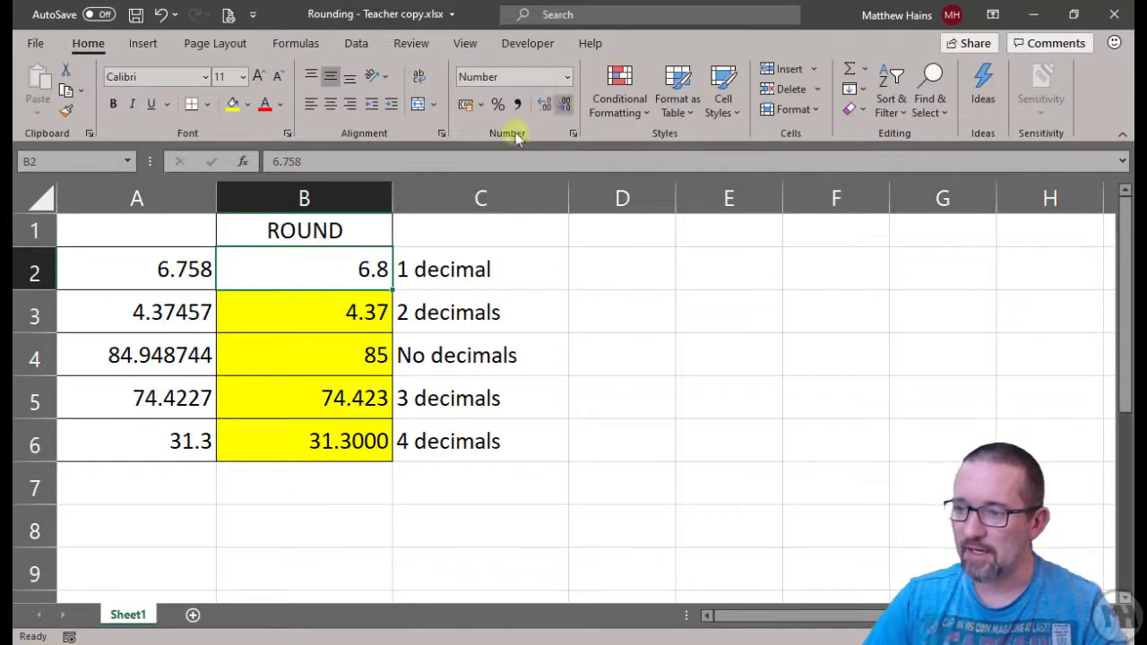